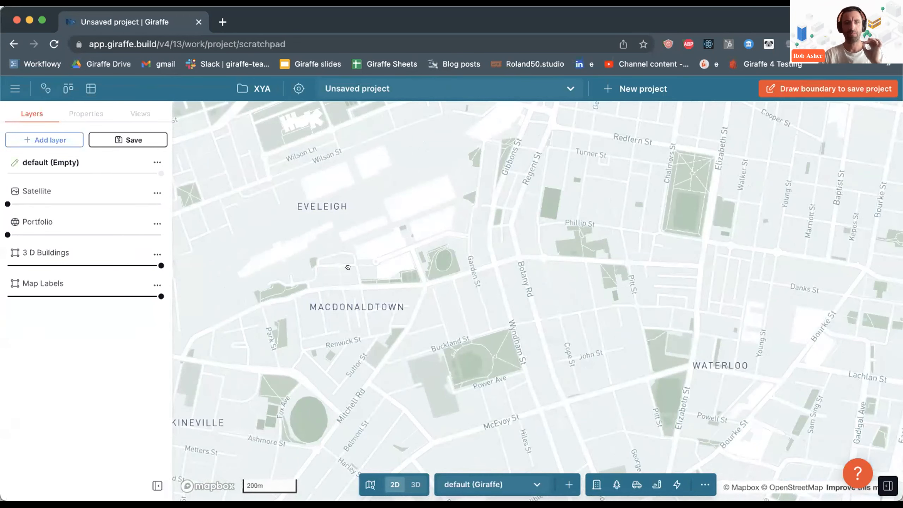
Step: Move the map to Sydney's harbourside city centre and examine its buildings in a tilted 3D view
{"action": "left_click_drag", "start_coordinate": [347, 269], "coordinate": [357, 274]}
{"action": "scroll", "coordinate": [282, 257], "scroll_direction": "up", "scroll_amount": 2}
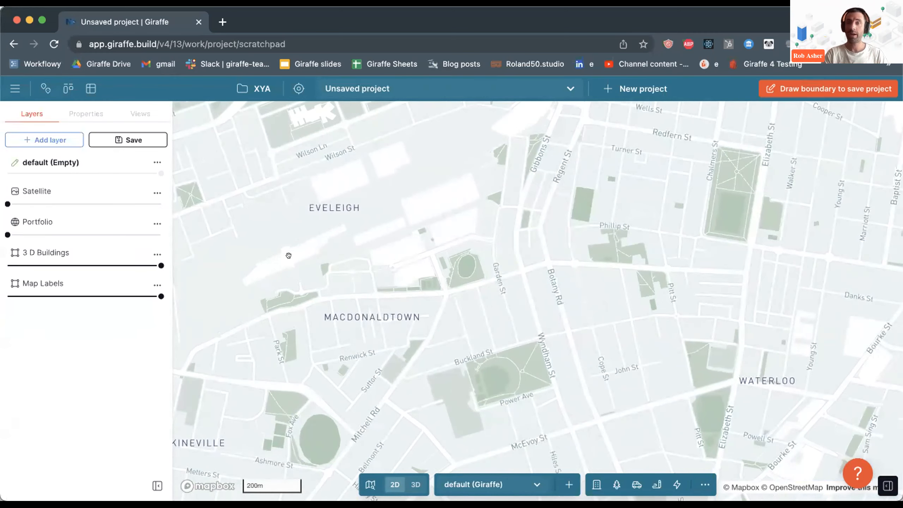
{"action": "scroll", "coordinate": [295, 256], "scroll_direction": "down", "scroll_amount": 2}
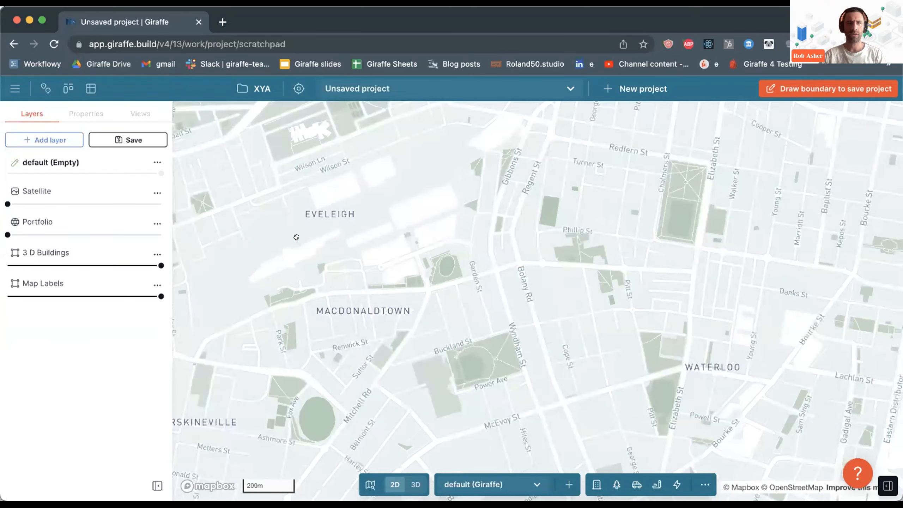
{"action": "scroll", "coordinate": [297, 238], "scroll_direction": "down", "scroll_amount": 3}
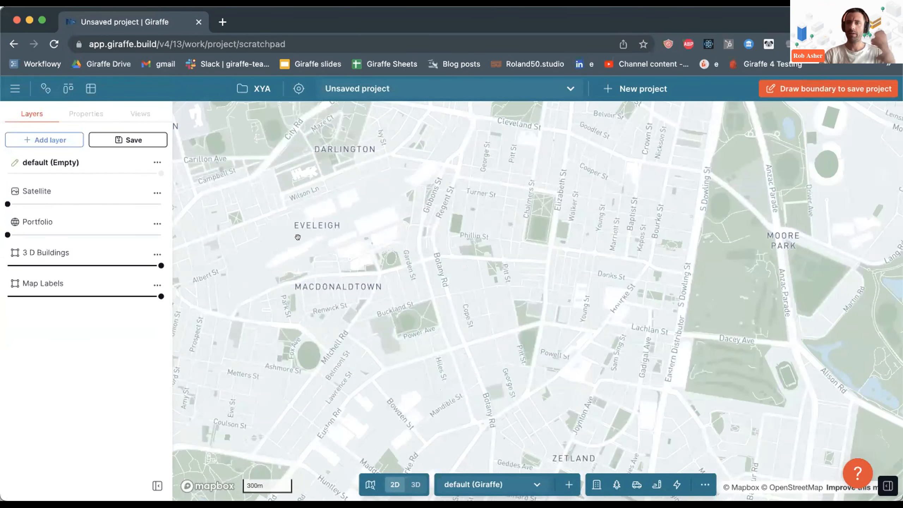
{"action": "scroll", "coordinate": [298, 237], "scroll_direction": "down", "scroll_amount": 3}
{"action": "left_click_drag", "start_coordinate": [287, 244], "coordinate": [273, 254]}
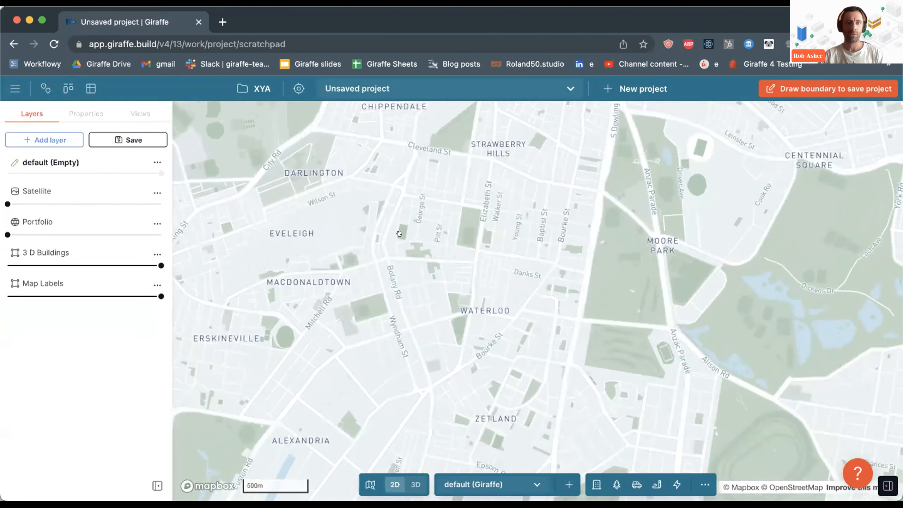
{"action": "scroll", "coordinate": [399, 233], "scroll_direction": "down", "scroll_amount": 5}
{"action": "left_click_drag", "start_coordinate": [411, 229], "coordinate": [386, 235]}
{"action": "scroll", "coordinate": [387, 235], "scroll_direction": "up", "scroll_amount": 3}
{"action": "scroll", "coordinate": [387, 235], "scroll_direction": "up", "scroll_amount": 5}
{"action": "right_click_drag", "start_coordinate": [387, 291], "coordinate": [369, 263]}
{"action": "scroll", "coordinate": [359, 257], "scroll_direction": "up", "scroll_amount": 3}
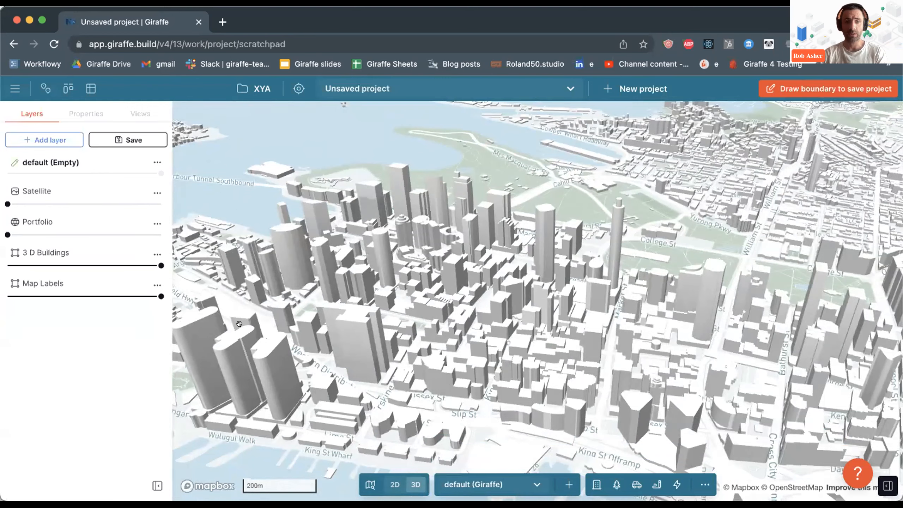
{"action": "scroll", "coordinate": [366, 326], "scroll_direction": "down", "scroll_amount": 5}
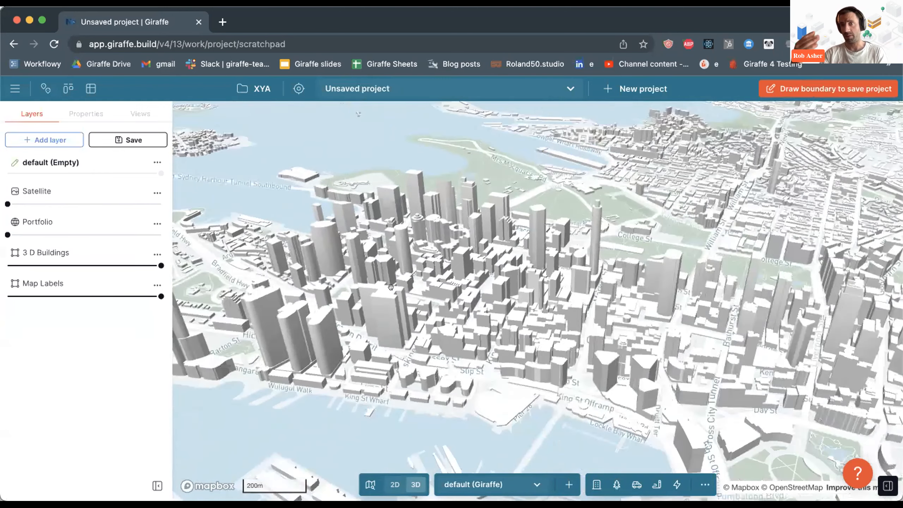
{"action": "scroll", "coordinate": [411, 267], "scroll_direction": "up", "scroll_amount": 5}
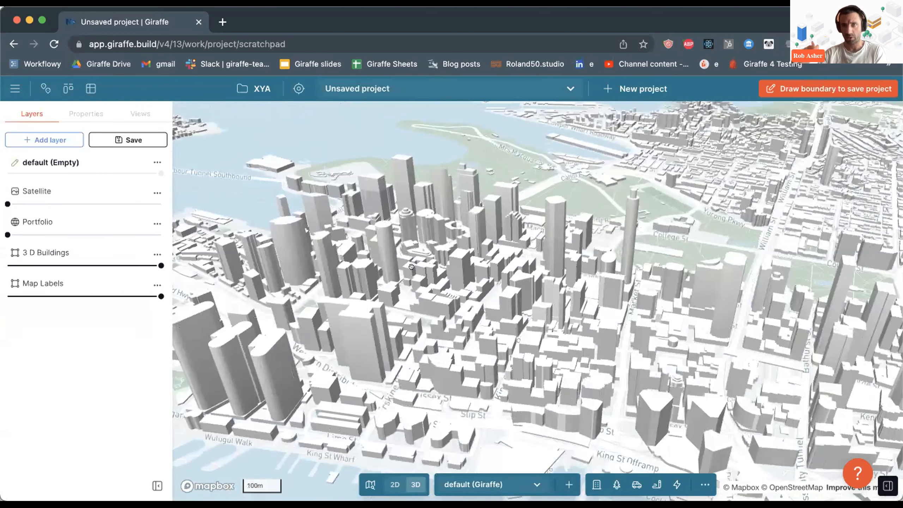
Step: Open the lens controls for the 3 D Buildings layer and colour its buildings by type
{"action": "left_click", "coordinate": [158, 253]}
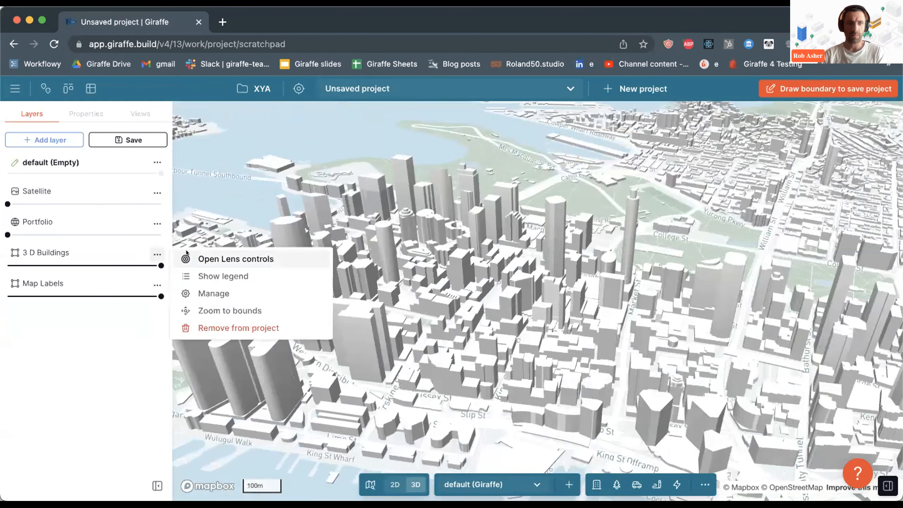
{"action": "left_click", "coordinate": [231, 259]}
{"action": "scroll", "coordinate": [400, 225], "scroll_direction": "down", "scroll_amount": 4}
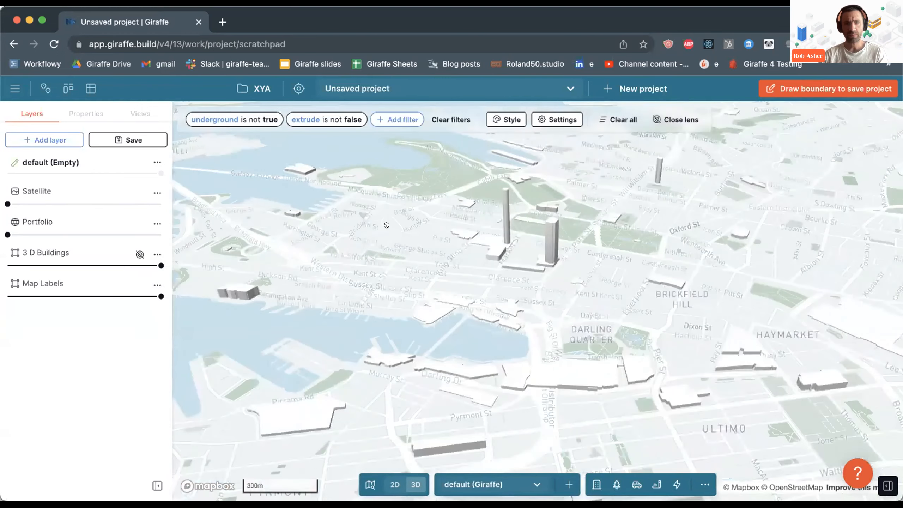
{"action": "scroll", "coordinate": [370, 222], "scroll_direction": "up", "scroll_amount": 2}
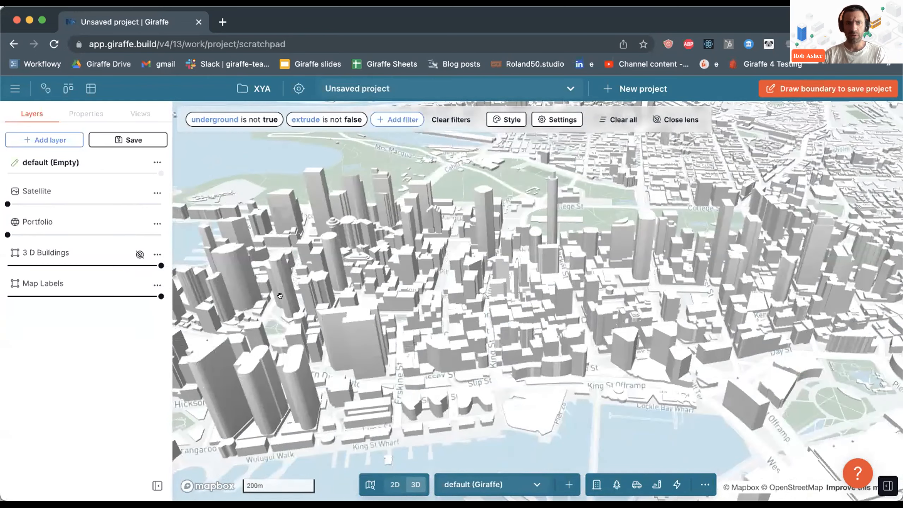
{"action": "left_click", "coordinate": [506, 119]}
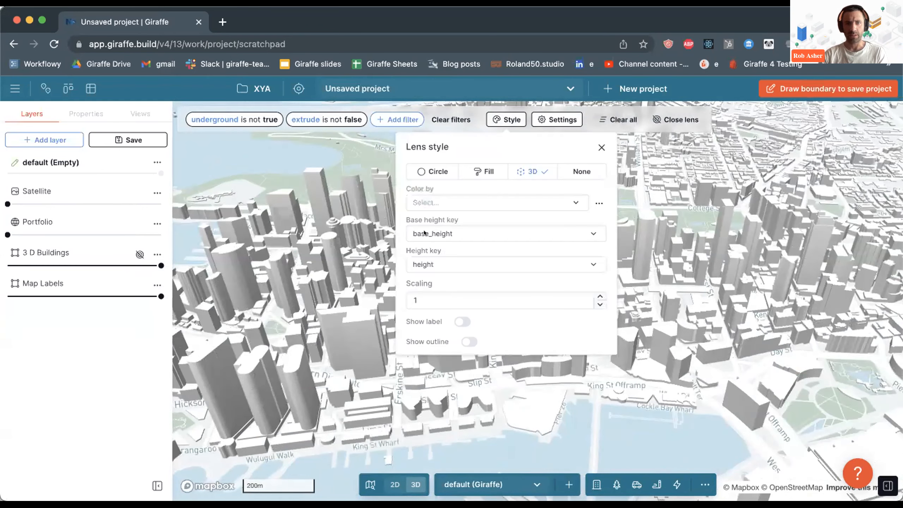
{"action": "left_click", "coordinate": [434, 203]}
{"action": "left_click", "coordinate": [445, 343]}
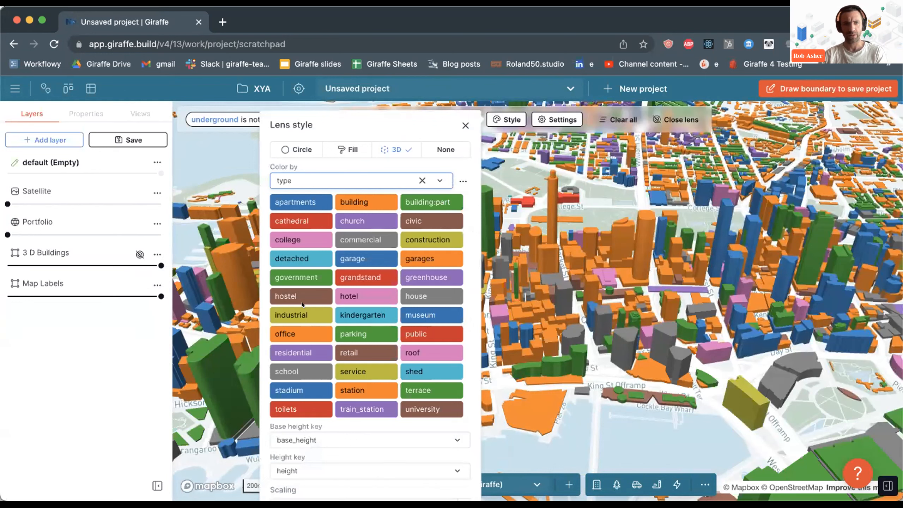
{"action": "left_click", "coordinate": [465, 123]}
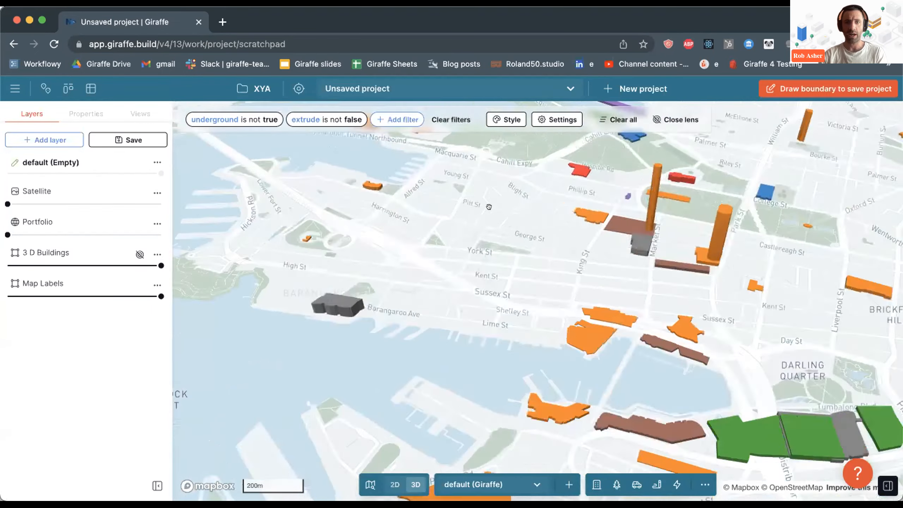
Step: Add a lens filter that limits the 3 D Buildings layer to buildings with a height greater than 100
{"action": "scroll", "coordinate": [488, 206], "scroll_direction": "up", "scroll_amount": 4}
{"action": "left_click_drag", "start_coordinate": [463, 142], "coordinate": [416, 185]}
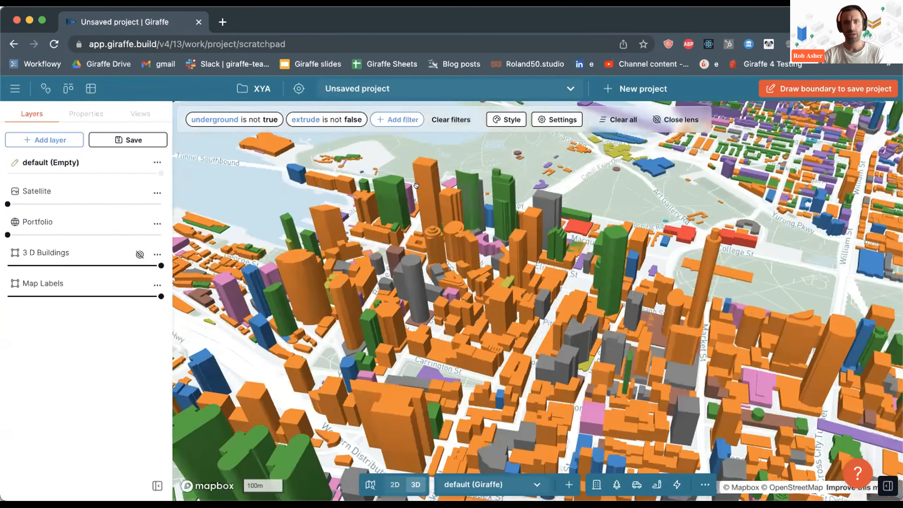
{"action": "left_click", "coordinate": [390, 183]}
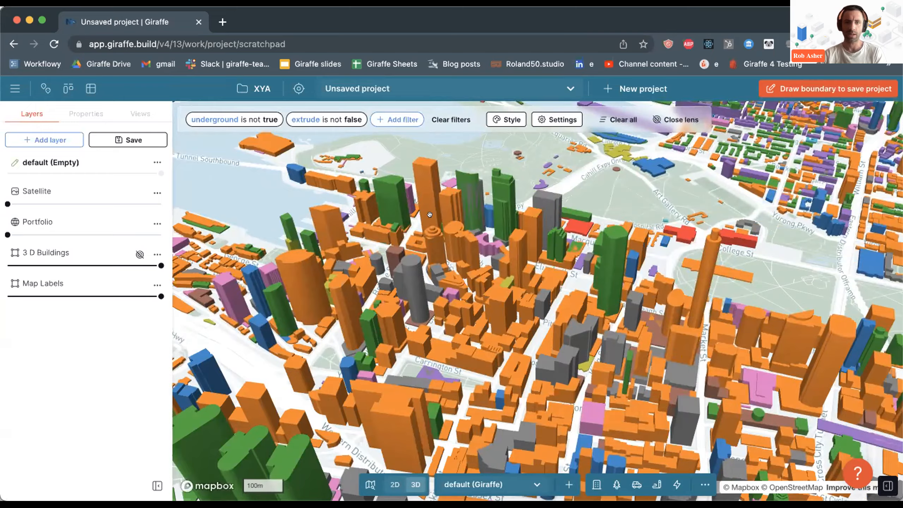
{"action": "scroll", "coordinate": [391, 184], "scroll_direction": "up", "scroll_amount": 3}
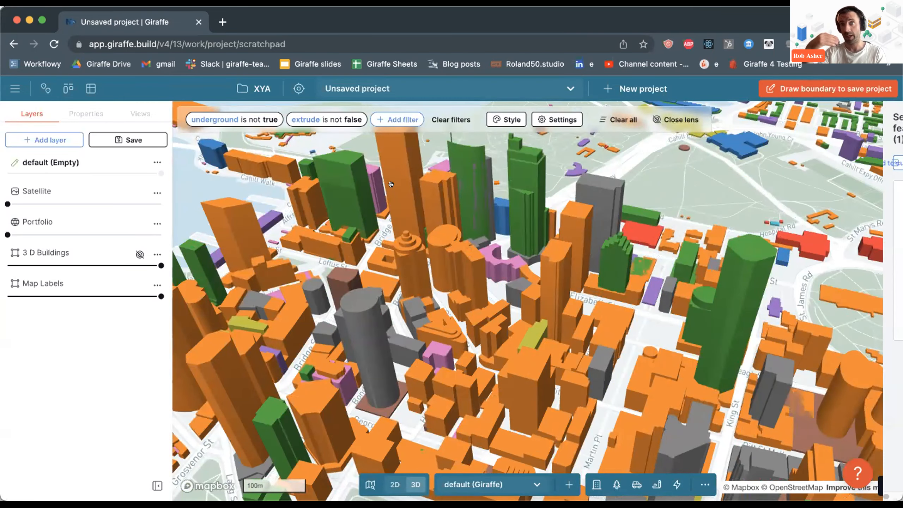
{"action": "scroll", "coordinate": [391, 184], "scroll_direction": "down", "scroll_amount": 5}
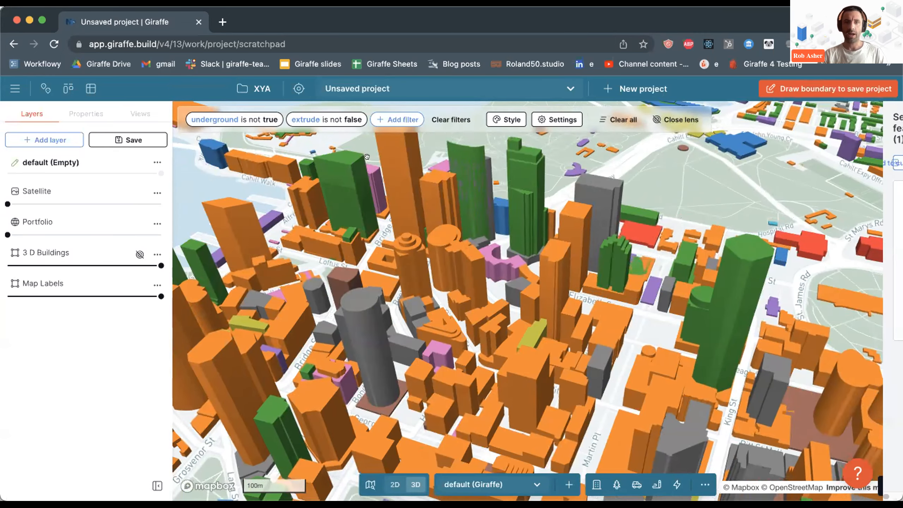
{"action": "left_click", "coordinate": [396, 119]}
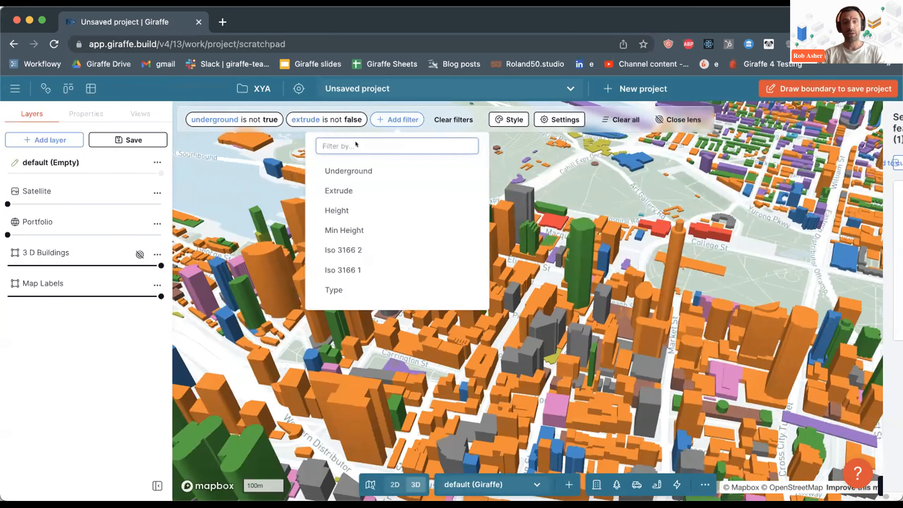
{"action": "left_click", "coordinate": [349, 209]}
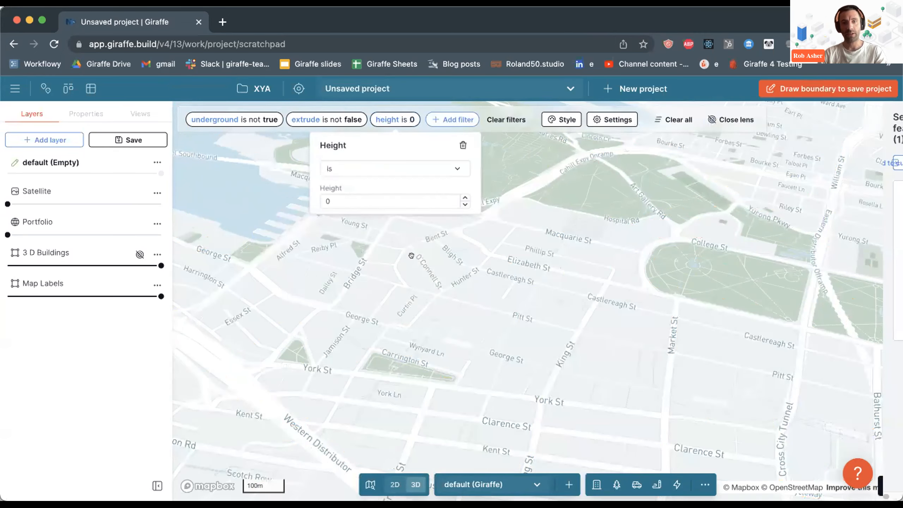
{"action": "left_click", "coordinate": [354, 168]}
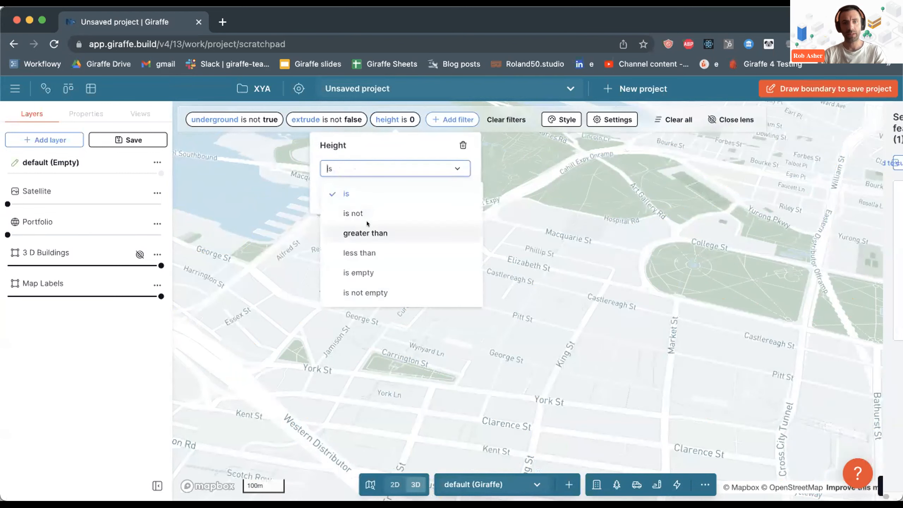
{"action": "left_click", "coordinate": [366, 232]}
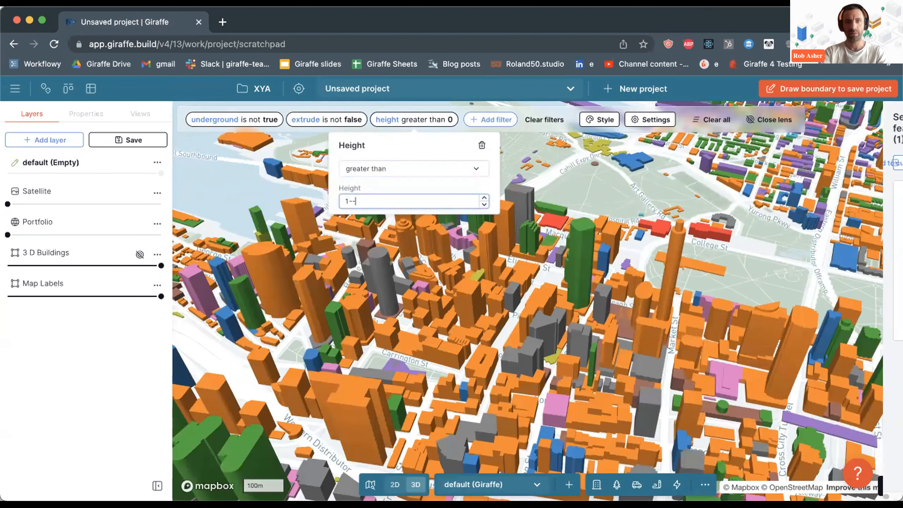
{"action": "key", "text": "BackSpace"}
{"action": "type", "text": "100"}
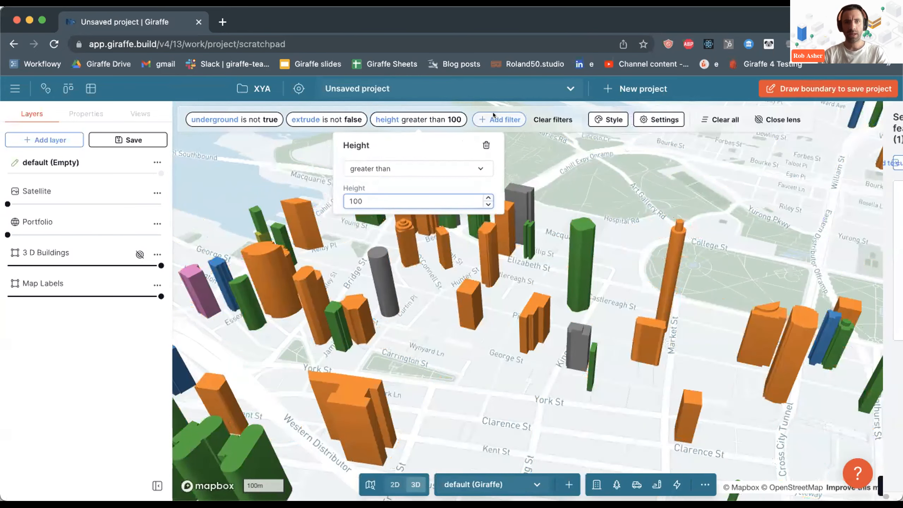
Step: Add a second filter limiting the 3 D Buildings layer to the Hotel type and inspect the filtered map
{"action": "left_click", "coordinate": [494, 118]}
{"action": "type", "text": "typ"}
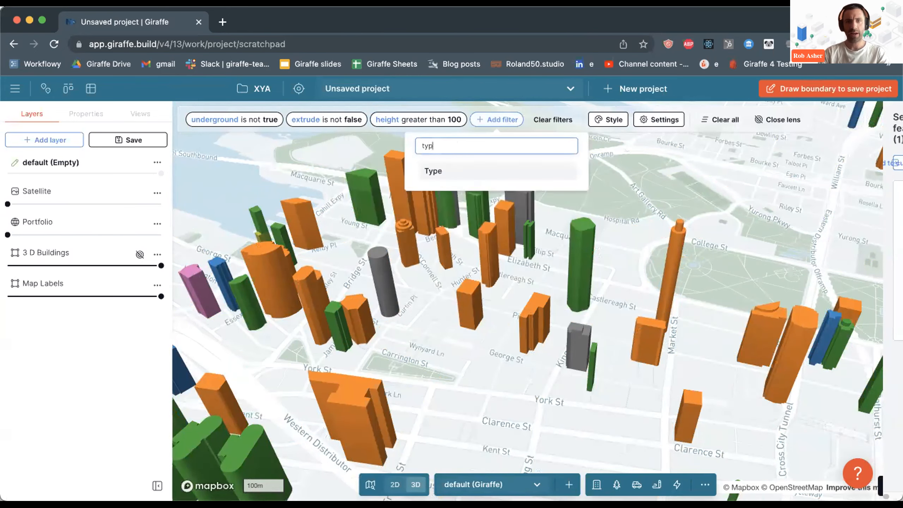
{"action": "left_click", "coordinate": [434, 165]}
{"action": "left_click", "coordinate": [436, 192]}
{"action": "type", "text": "ho"}
{"action": "left_click", "coordinate": [441, 274]}
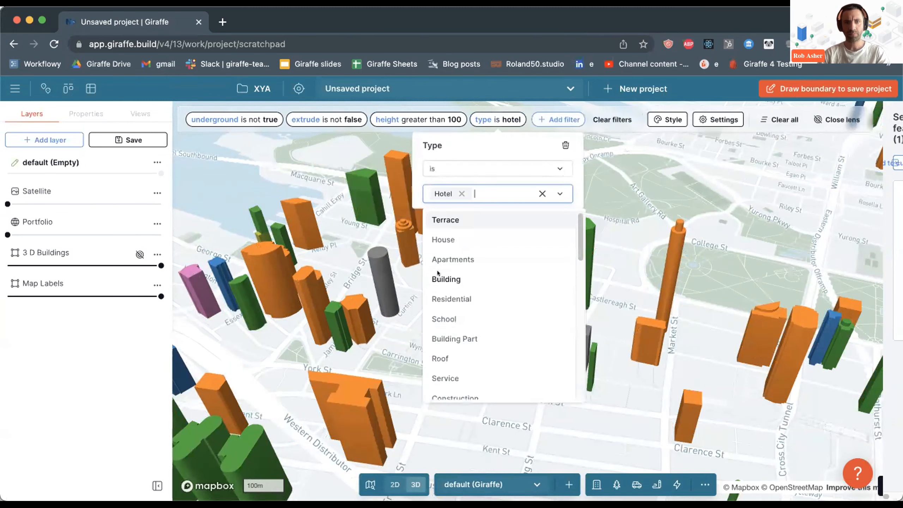
{"action": "left_click", "coordinate": [318, 278]}
{"action": "left_click_drag", "start_coordinate": [317, 278], "coordinate": [392, 243]}
{"action": "scroll", "coordinate": [391, 244], "scroll_direction": "down", "scroll_amount": 3}
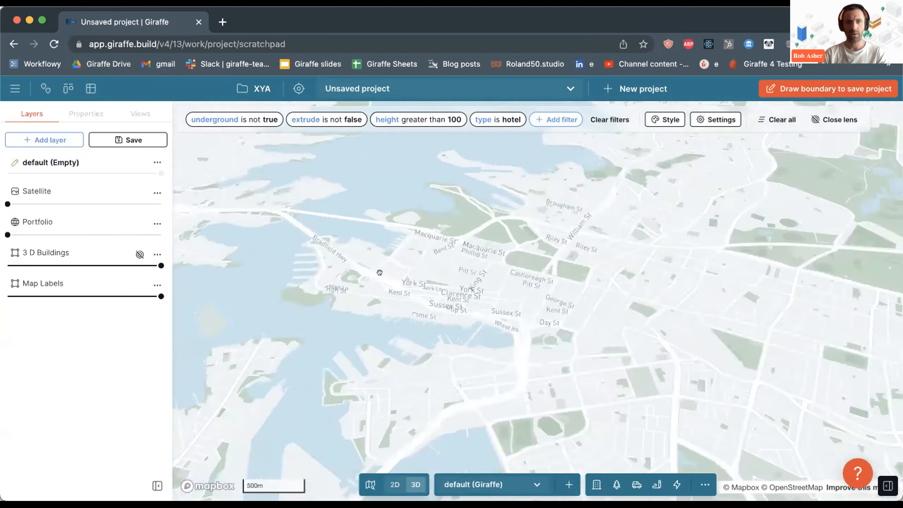
{"action": "scroll", "coordinate": [392, 243], "scroll_direction": "up", "scroll_amount": 5}
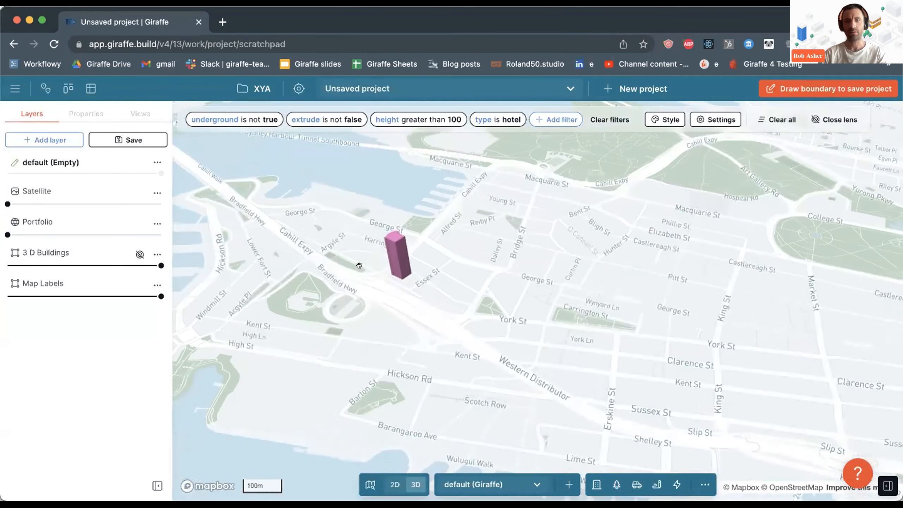
{"action": "scroll", "coordinate": [408, 277], "scroll_direction": "up", "scroll_amount": 2}
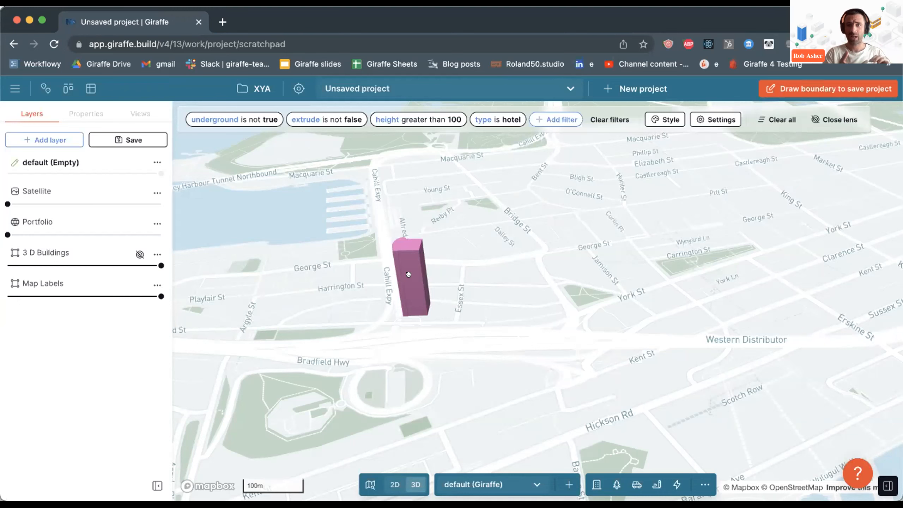
{"action": "scroll", "coordinate": [409, 274], "scroll_direction": "up", "scroll_amount": 5}
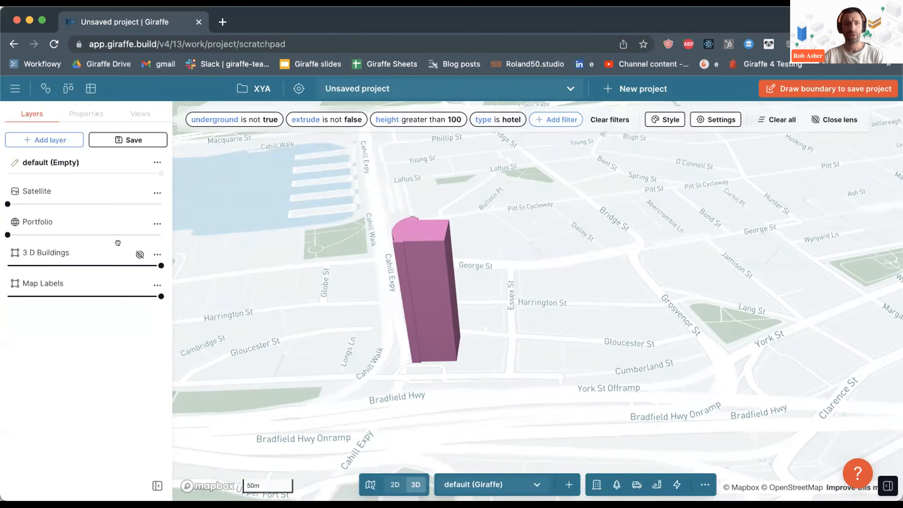
Step: Close the lens on the 3 D Buildings layer and unapply its styling and filters
{"action": "left_click", "coordinate": [139, 254]}
{"action": "left_click", "coordinate": [157, 254]}
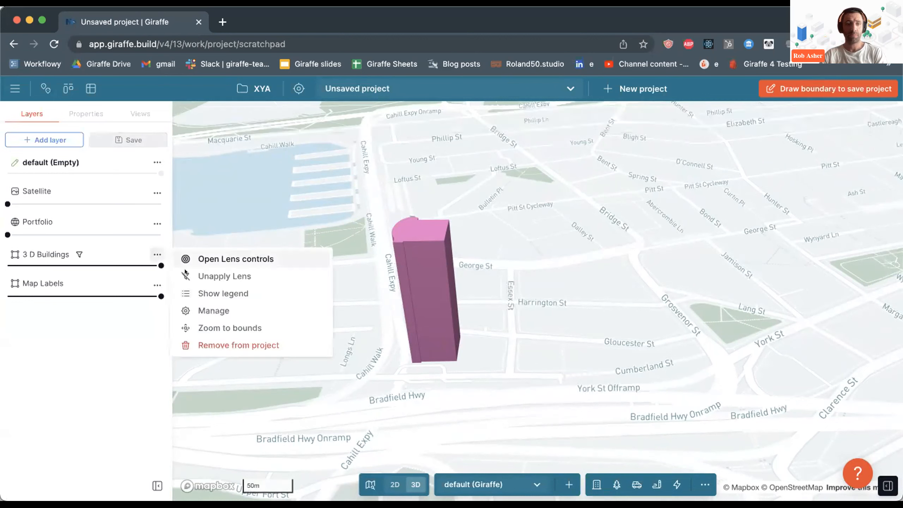
{"action": "left_click", "coordinate": [205, 275]}
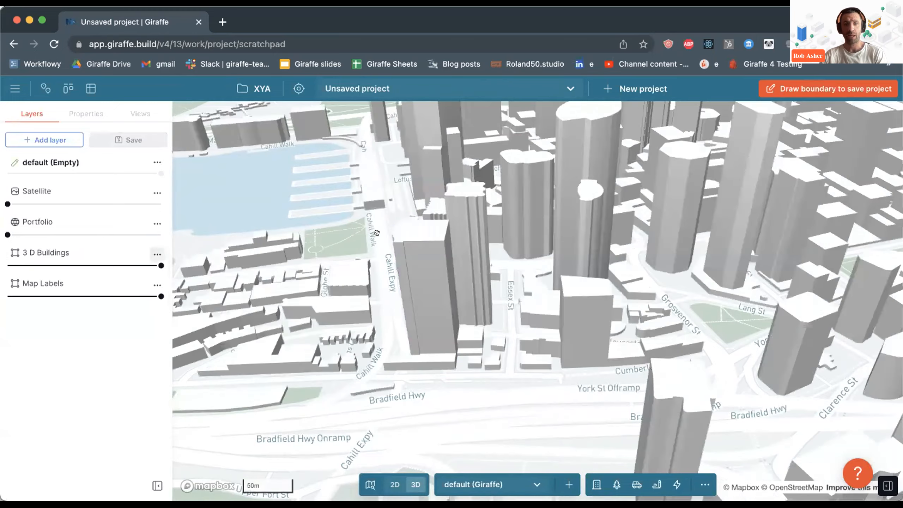
Step: Make the 3 D Buildings layer fully transparent and raise the Portfolio layer to full opacity
{"action": "scroll", "coordinate": [521, 213], "scroll_direction": "up", "scroll_amount": 5}
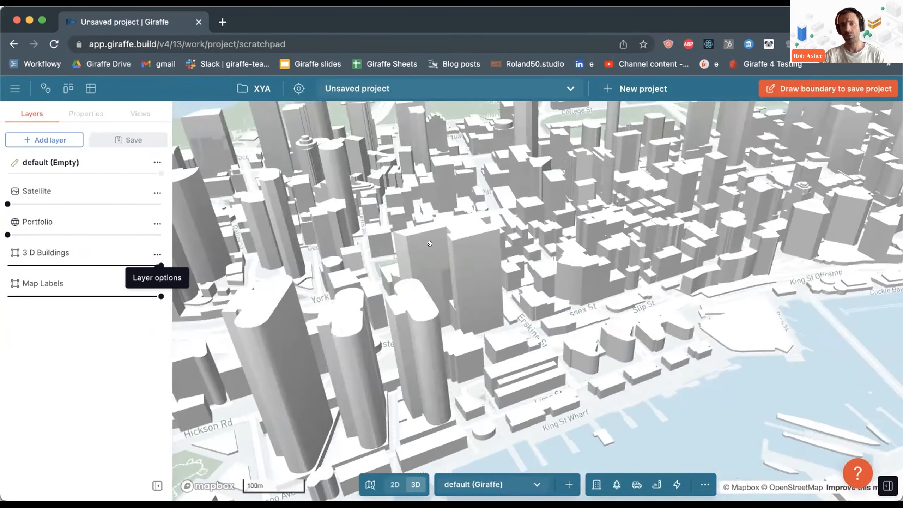
{"action": "scroll", "coordinate": [426, 243], "scroll_direction": "up", "scroll_amount": 1}
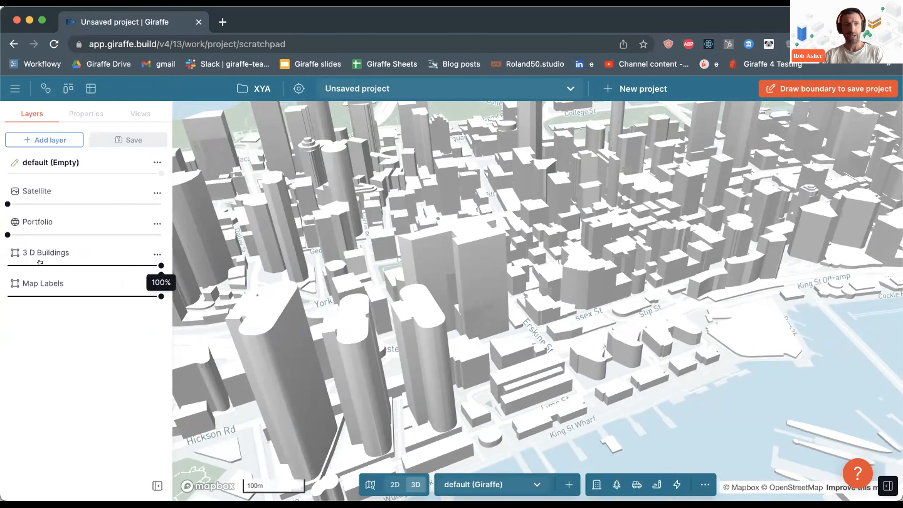
{"action": "left_click", "coordinate": [8, 266]}
{"action": "left_click_drag", "start_coordinate": [15, 235], "coordinate": [161, 234]}
{"action": "scroll", "coordinate": [359, 245], "scroll_direction": "up", "scroll_amount": 5}
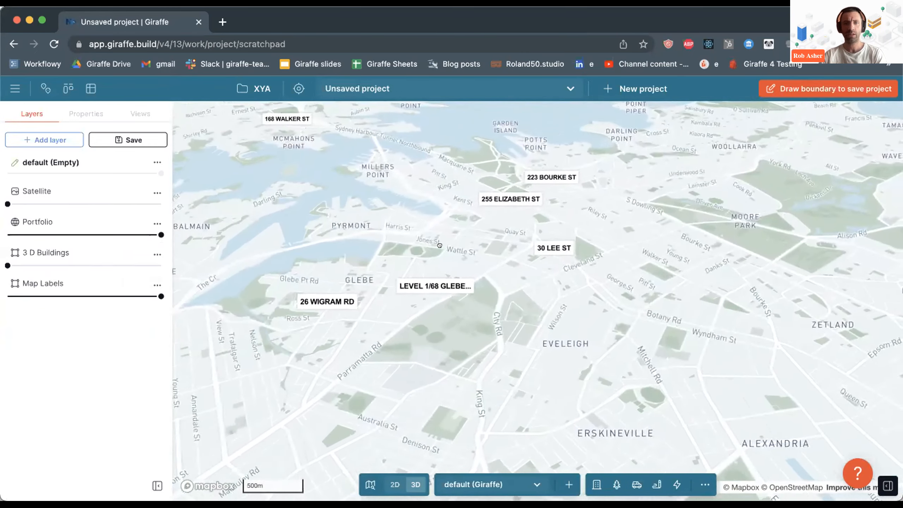
Step: Activate the lens on the Portfolio layer
{"action": "left_click", "coordinate": [157, 223]}
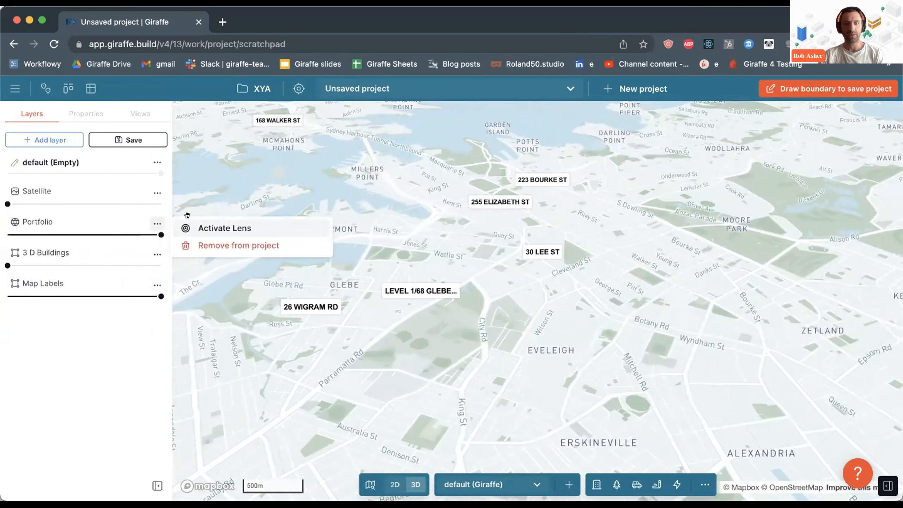
{"action": "left_click", "coordinate": [199, 228]}
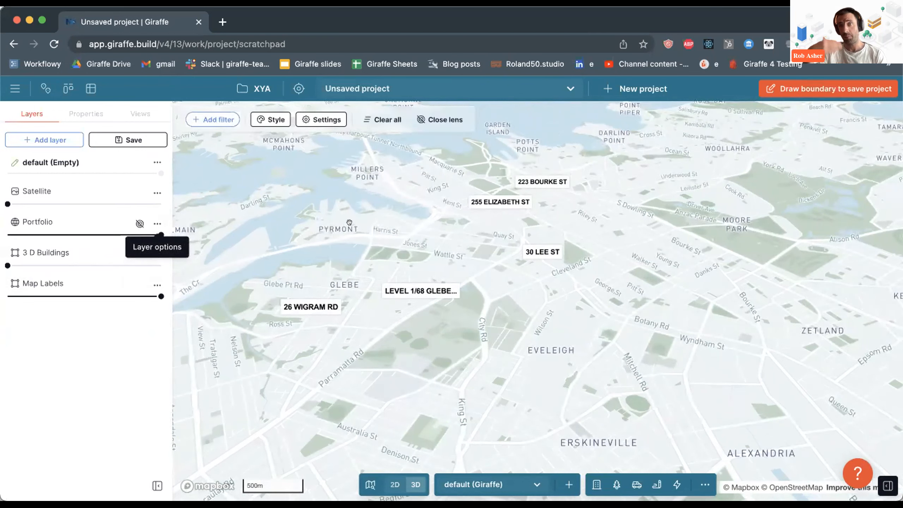
Step: Color the Portfolio layer's labels by Construction Cost in the lens style
{"action": "left_click", "coordinate": [276, 120]}
{"action": "left_click", "coordinate": [236, 222]}
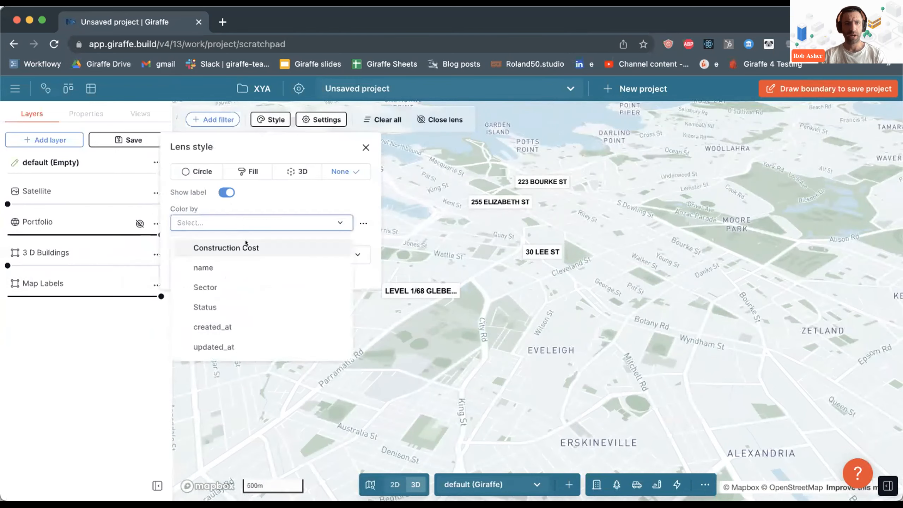
{"action": "left_click", "coordinate": [221, 246]}
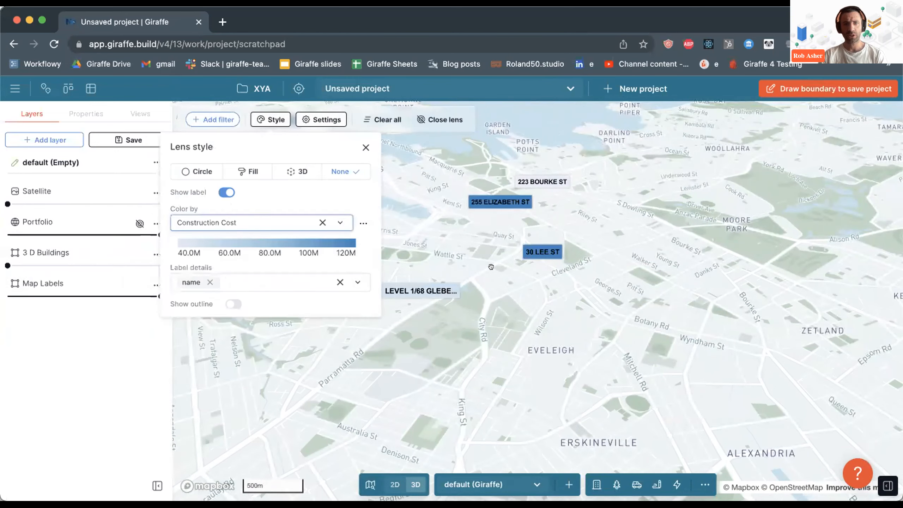
Step: Change the Construction Cost color map to the Reds palette, apply it and close the lens style settings
{"action": "left_click", "coordinate": [312, 240]}
{"action": "left_click", "coordinate": [373, 199]}
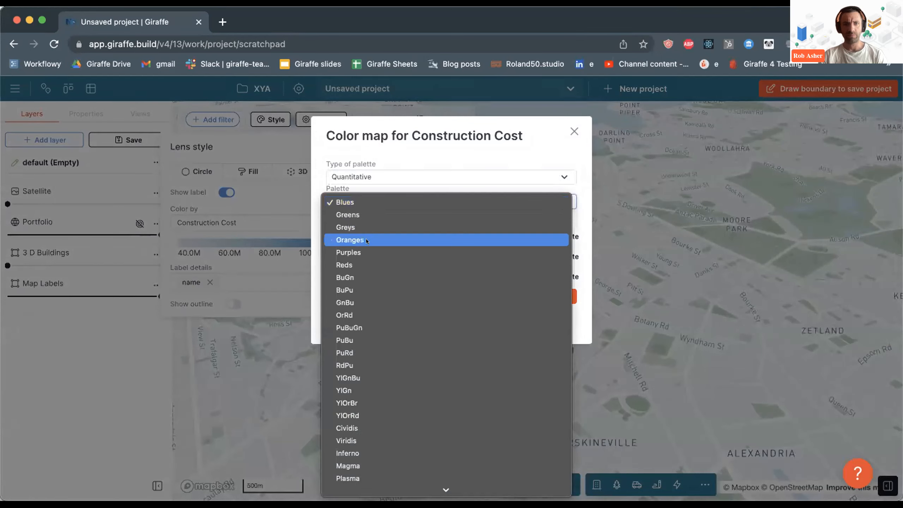
{"action": "left_click", "coordinate": [374, 264]}
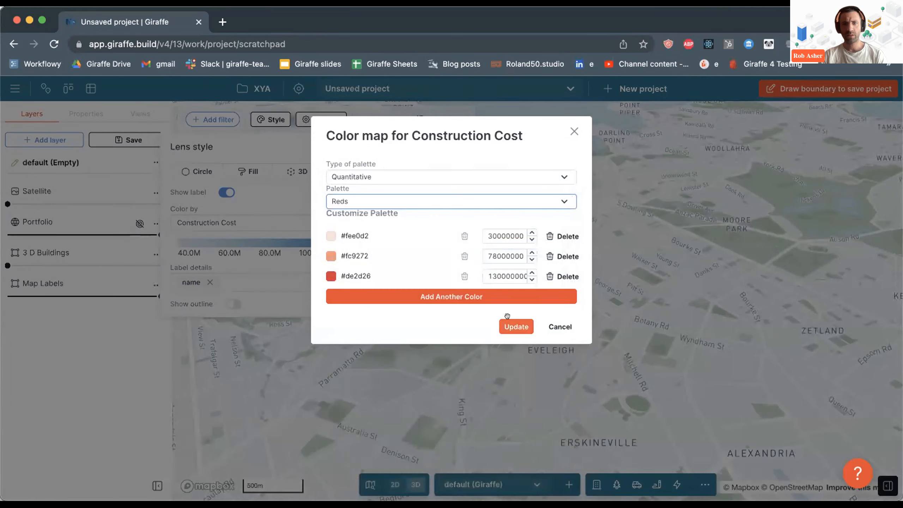
{"action": "left_click", "coordinate": [516, 324]}
{"action": "left_click", "coordinate": [365, 147]}
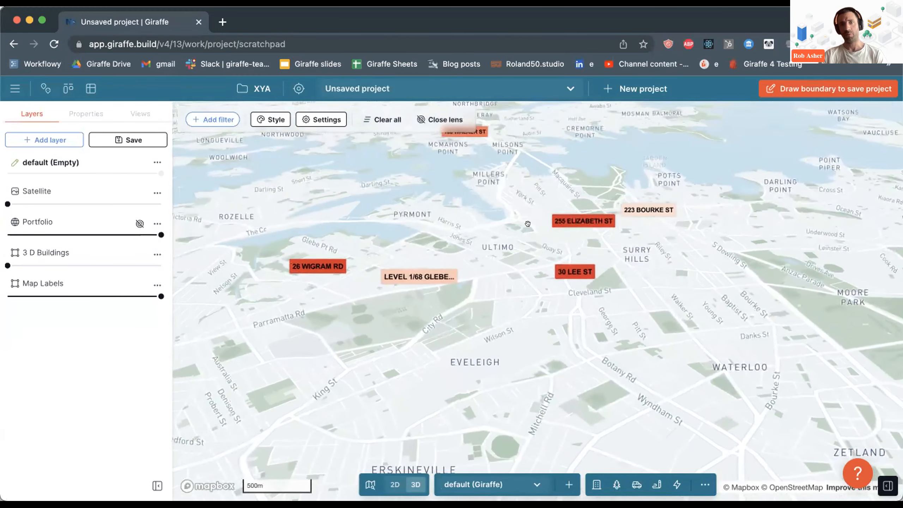
Step: Add Sector and Status to the Portfolio lens's label details and inspect the property labels on the map
{"action": "left_click", "coordinate": [268, 120]}
{"action": "left_click", "coordinate": [242, 281]}
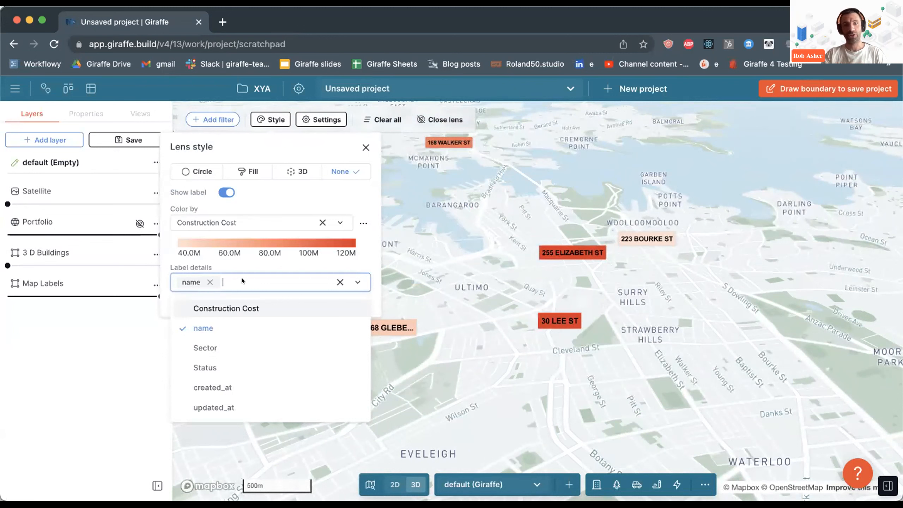
{"action": "left_click", "coordinate": [213, 347]}
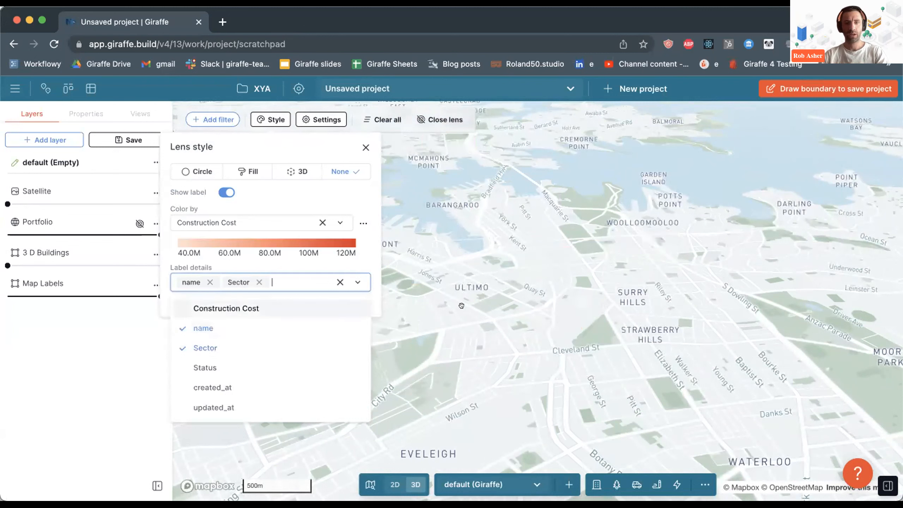
{"action": "left_click", "coordinate": [224, 366]}
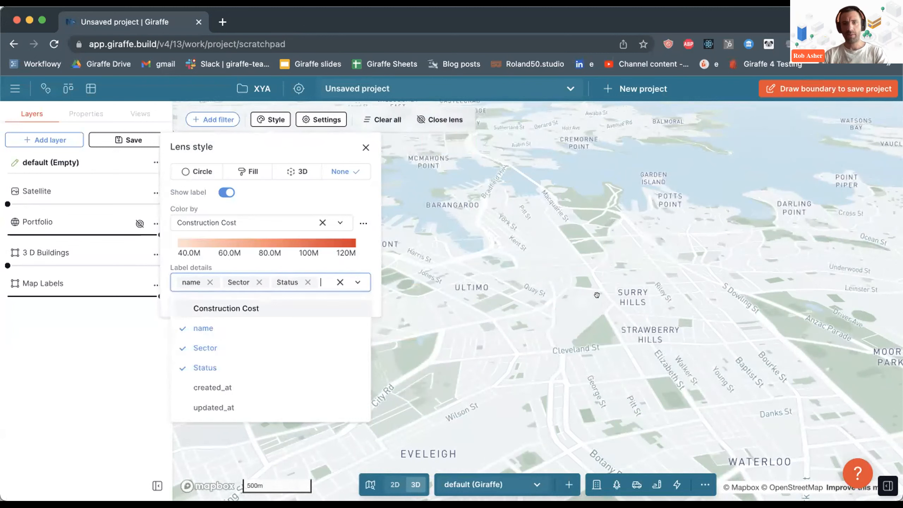
{"action": "left_click", "coordinate": [596, 295]}
{"action": "scroll", "coordinate": [590, 285], "scroll_direction": "up", "scroll_amount": 5}
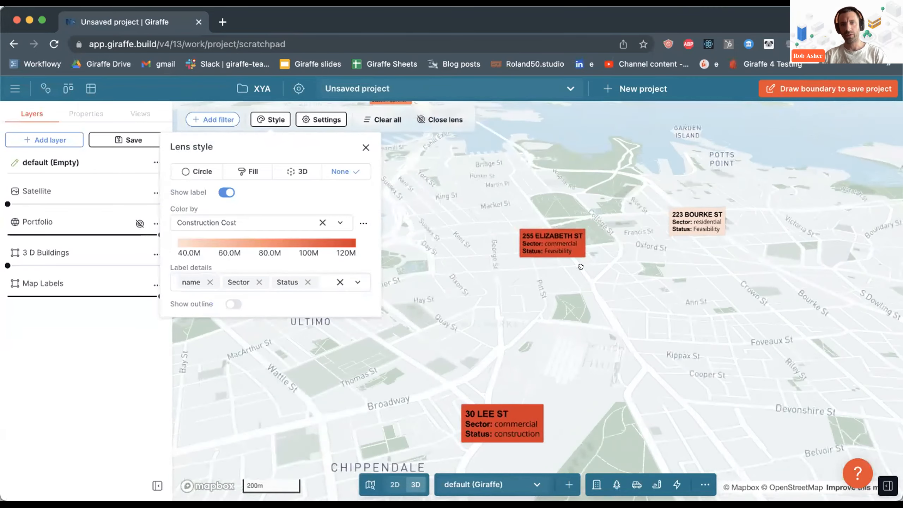
{"action": "left_click_drag", "start_coordinate": [580, 267], "coordinate": [530, 274]}
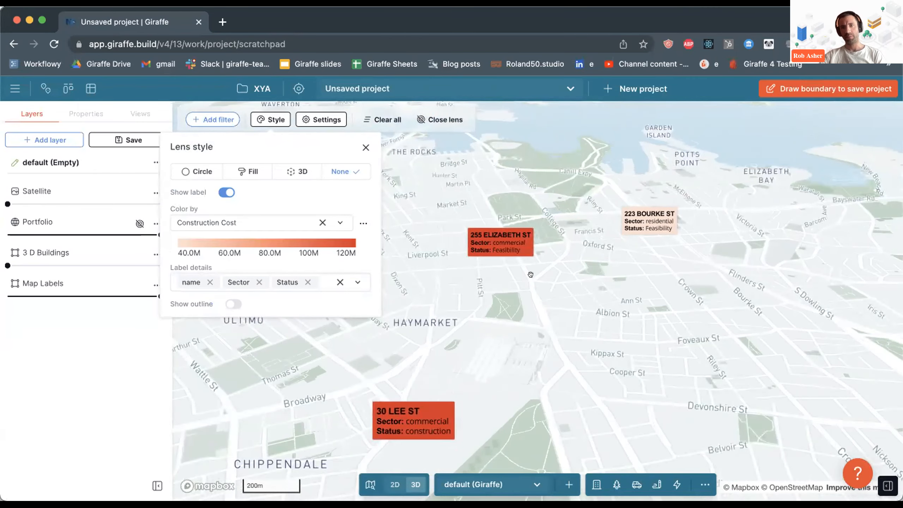
{"action": "scroll", "coordinate": [530, 274], "scroll_direction": "down", "scroll_amount": 5}
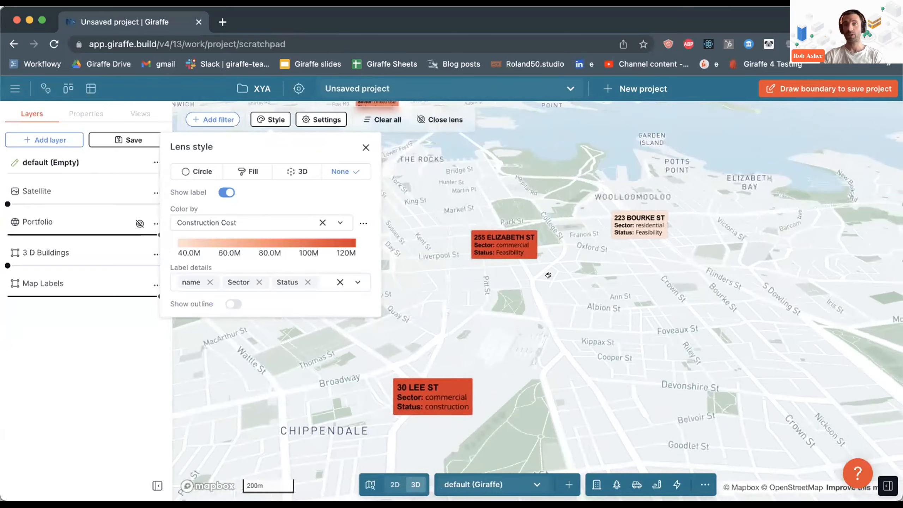